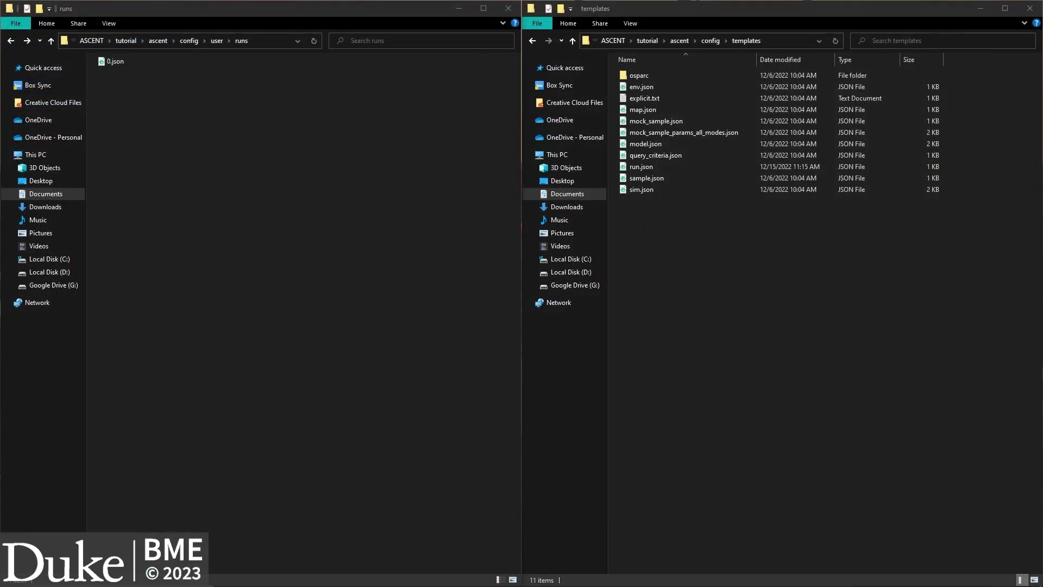
# Step: Maximize the Anaconda Prompt window over the ASCENT run.json documentation
pyautogui.moveTo(964, 259); pyautogui.dragTo(472, 1)
# Step: Activate the ascent conda environment and run 'python run pipeline 0'
pyautogui.write('conda ')
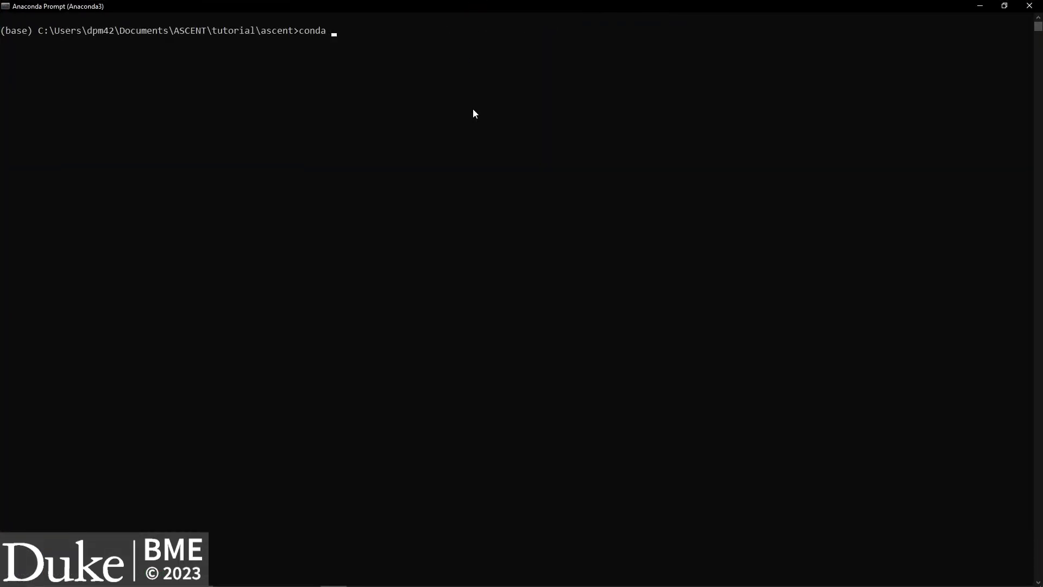
pyautogui.write('activate ascent')
pyautogui.press('Return')
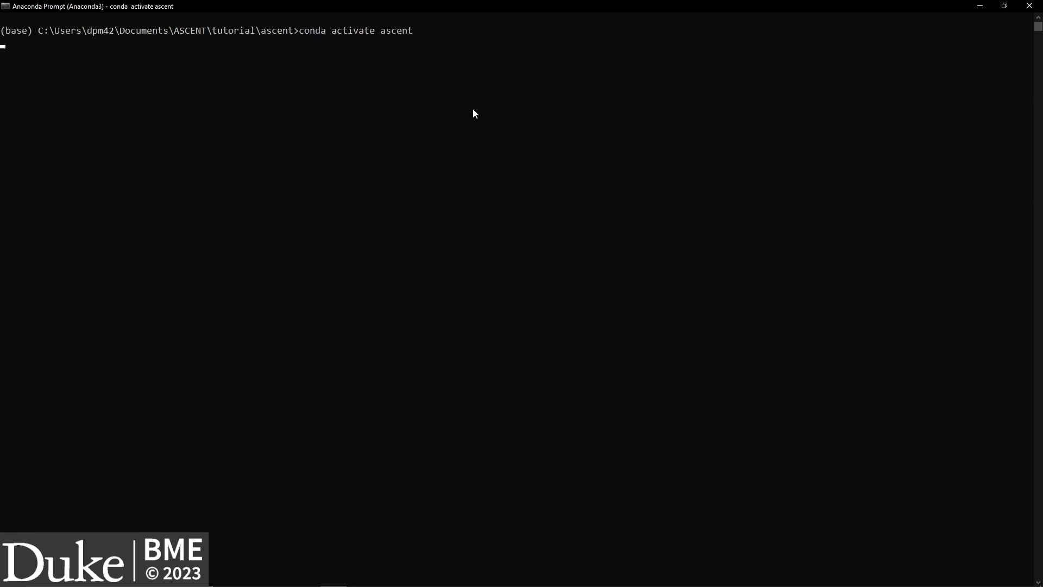
pyautogui.write('python run')
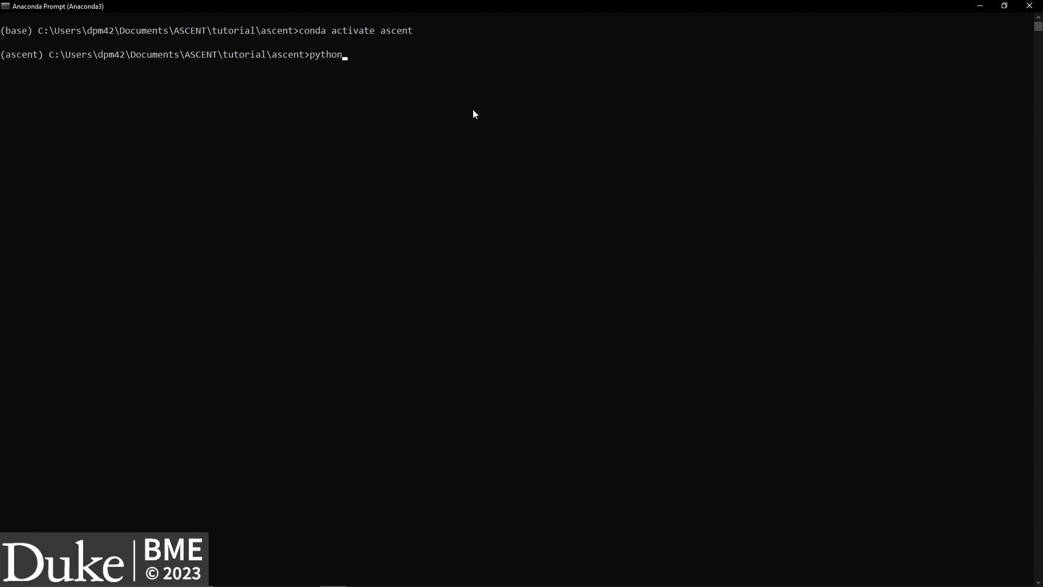
pyautogui.write(' pipeline 0')
pyautogui.press('Return')
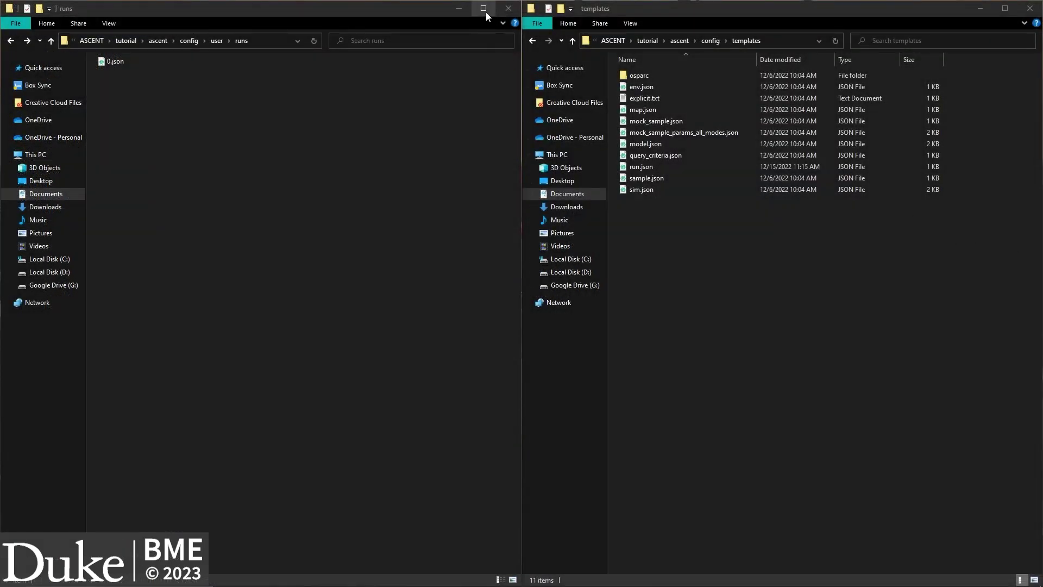
# Step: Maximize Explorer and browse into ascent\samples\0\models\0 to review the model folder contents
pyautogui.click(484, 8)
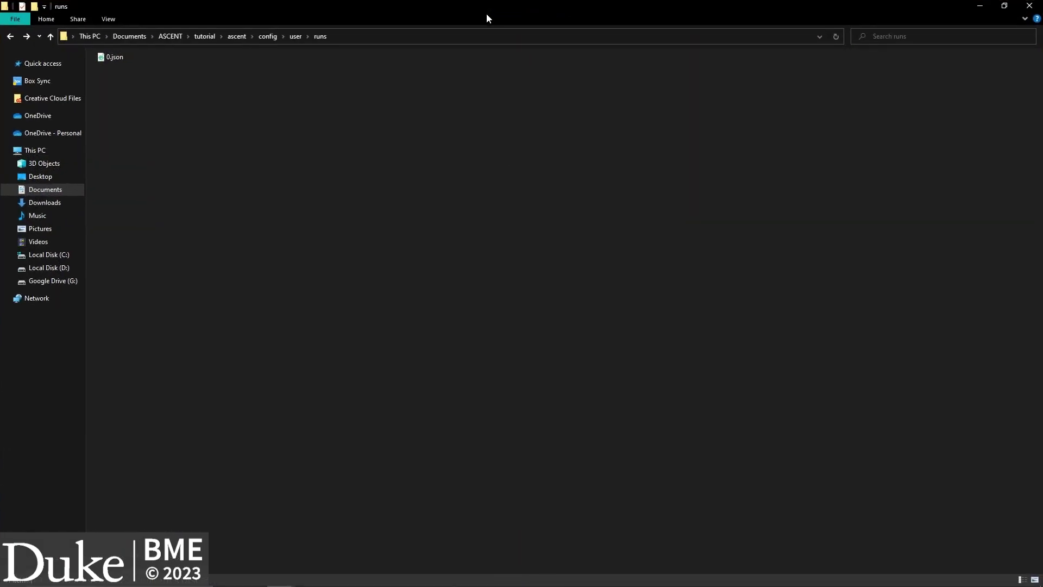
pyautogui.click(237, 41)
pyautogui.doubleClick(165, 167)
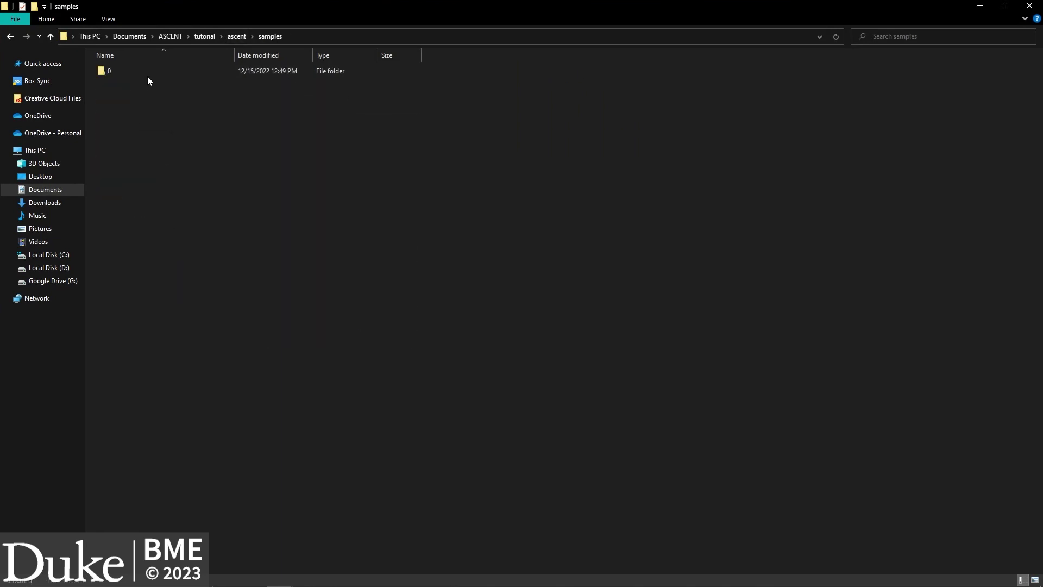
pyautogui.doubleClick(143, 71)
pyautogui.doubleClick(143, 71)
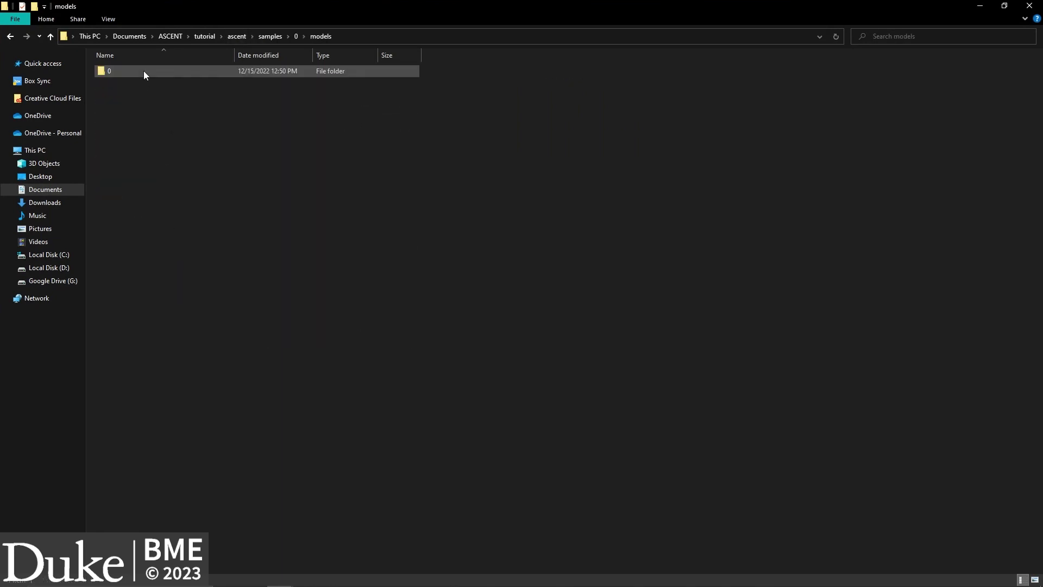
pyautogui.doubleClick(143, 70)
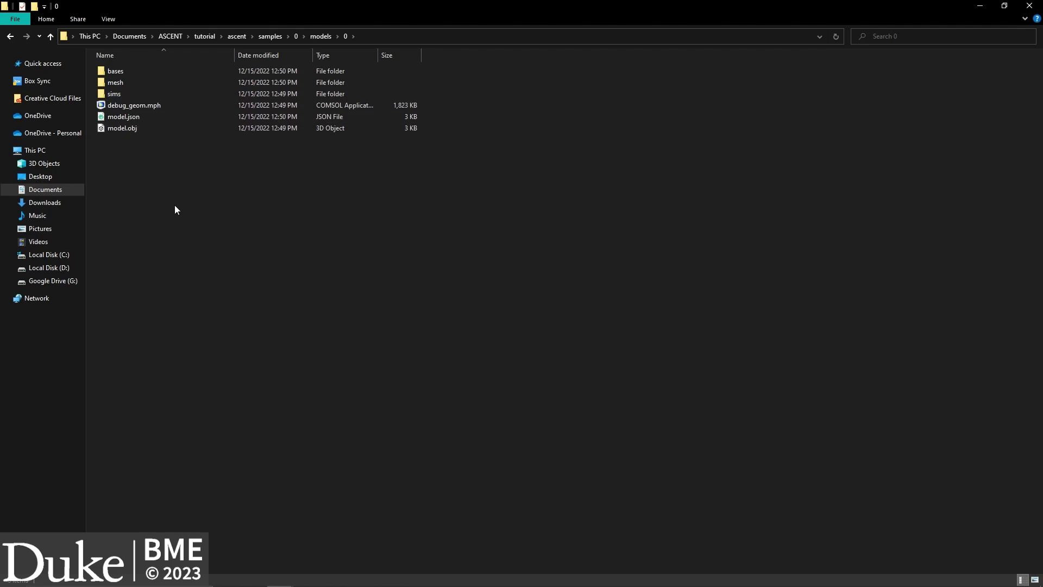
pyautogui.moveTo(174, 199); pyautogui.dragTo(155, 71)
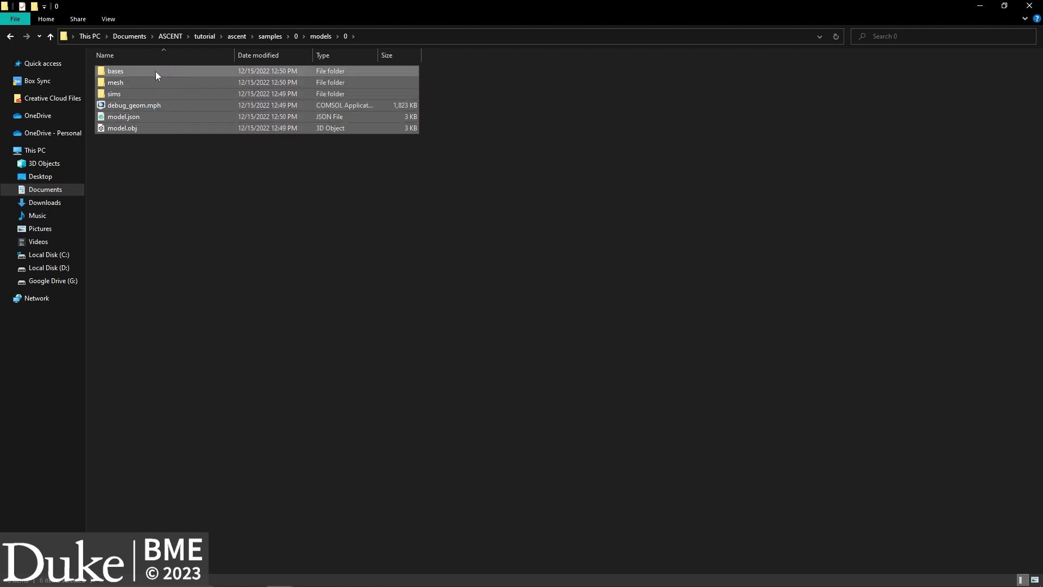
pyautogui.click(152, 162)
# Step: Open sims\0\n_sims\0\data\inputs and review the fiber and waveform input files
pyautogui.click(134, 95)
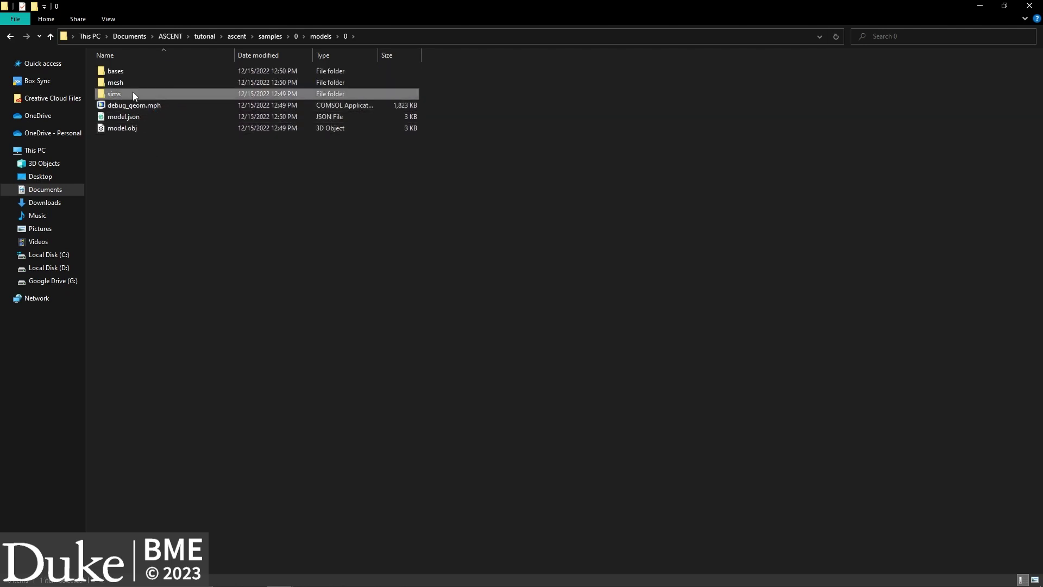
pyautogui.doubleClick(132, 94)
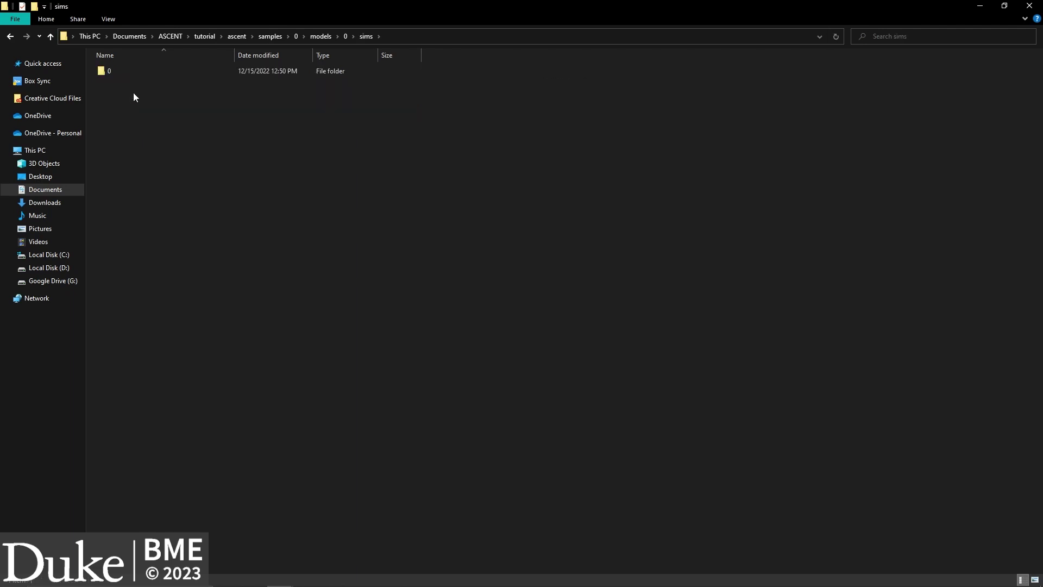
pyautogui.click(130, 73)
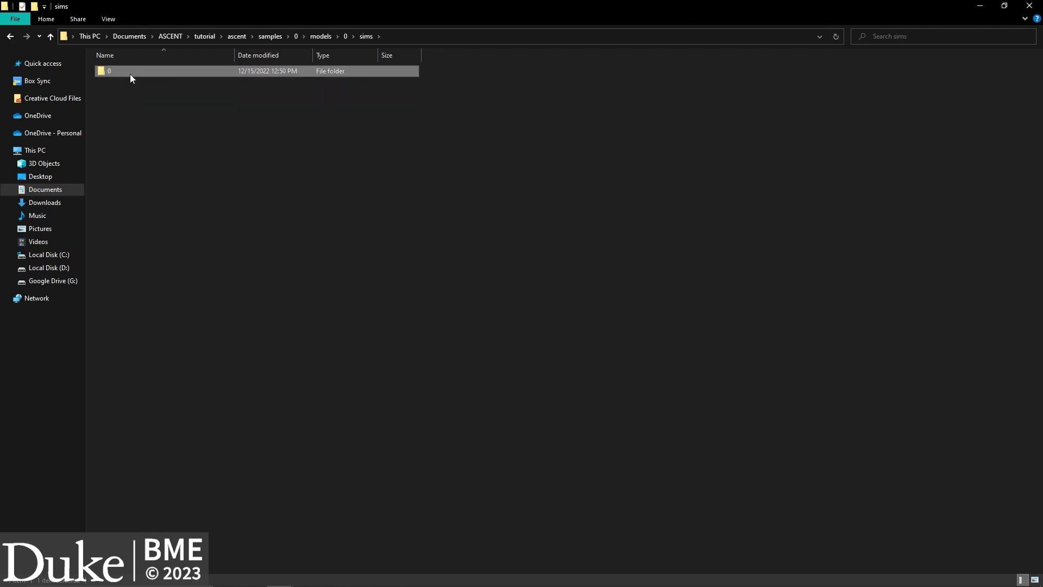
pyautogui.doubleClick(131, 79)
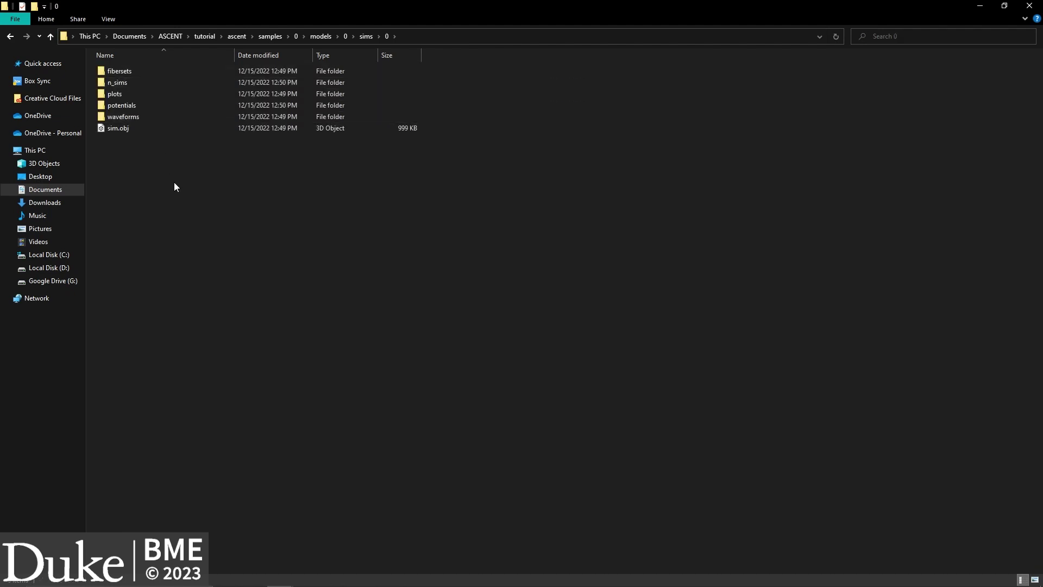
pyautogui.click(133, 77)
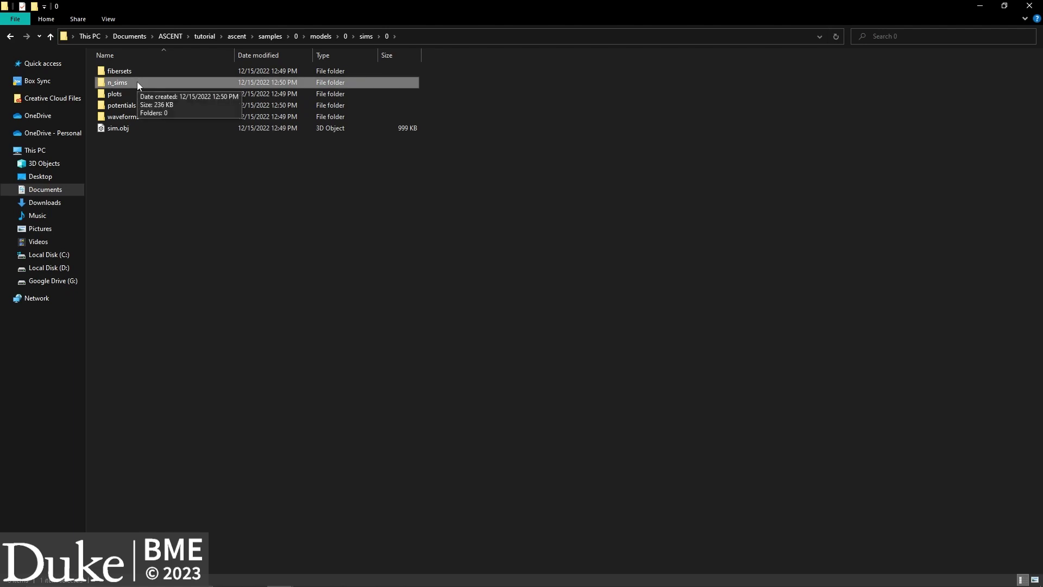
pyautogui.doubleClick(137, 82)
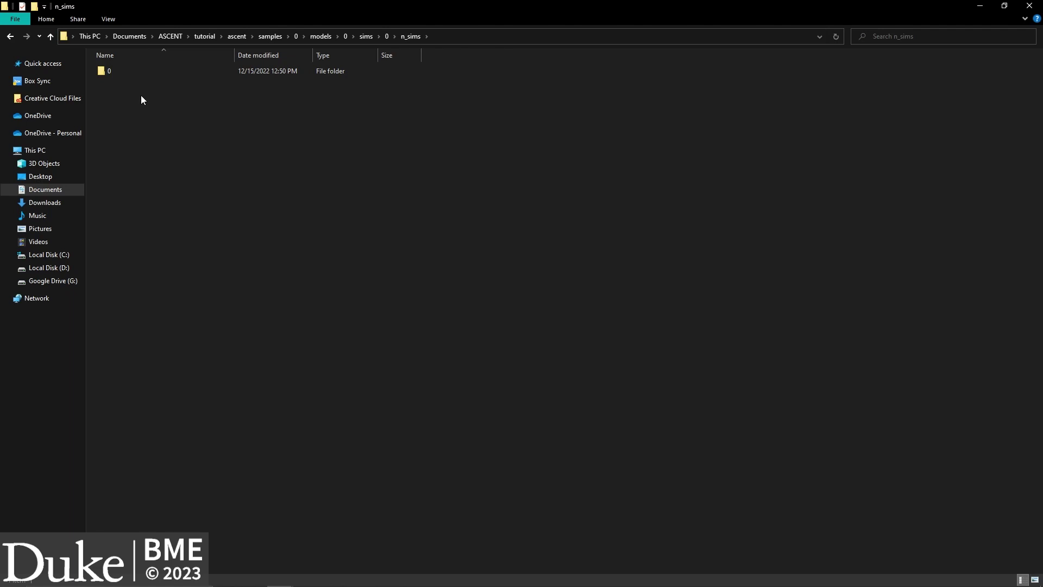
pyautogui.moveTo(142, 95); pyautogui.dragTo(136, 74)
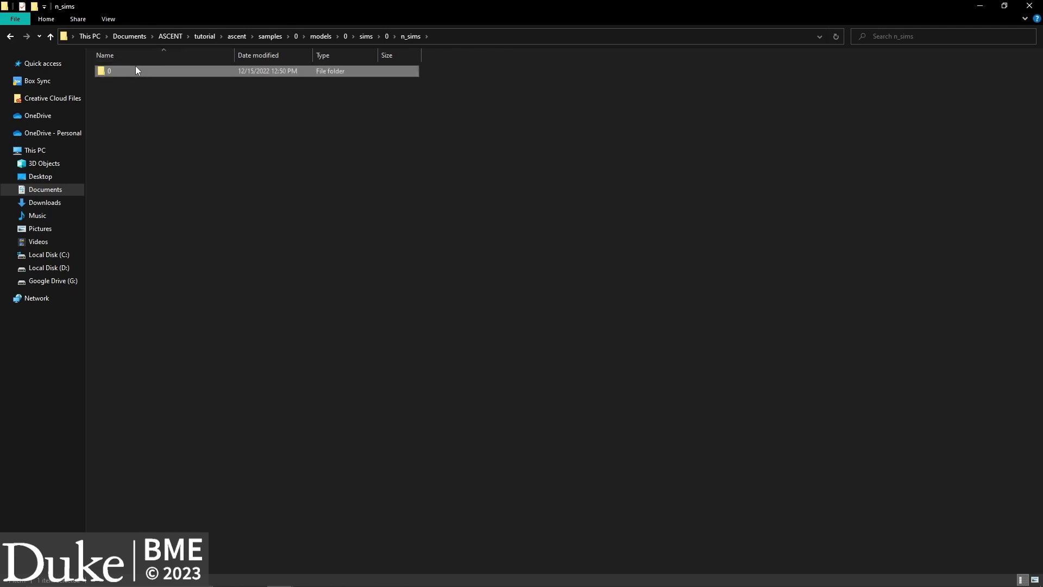
pyautogui.doubleClick(135, 72)
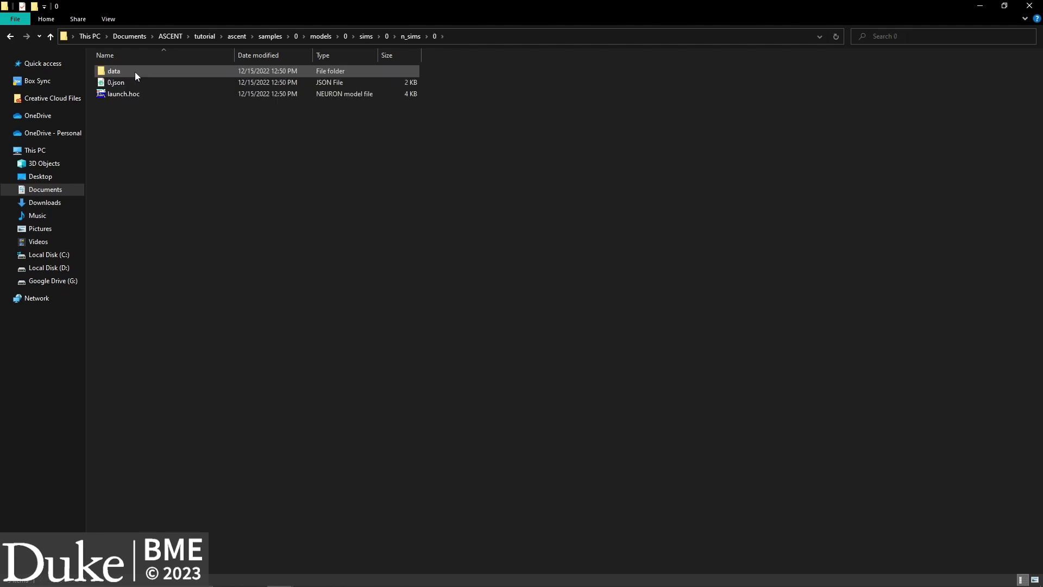
pyautogui.doubleClick(135, 72)
pyautogui.doubleClick(134, 72)
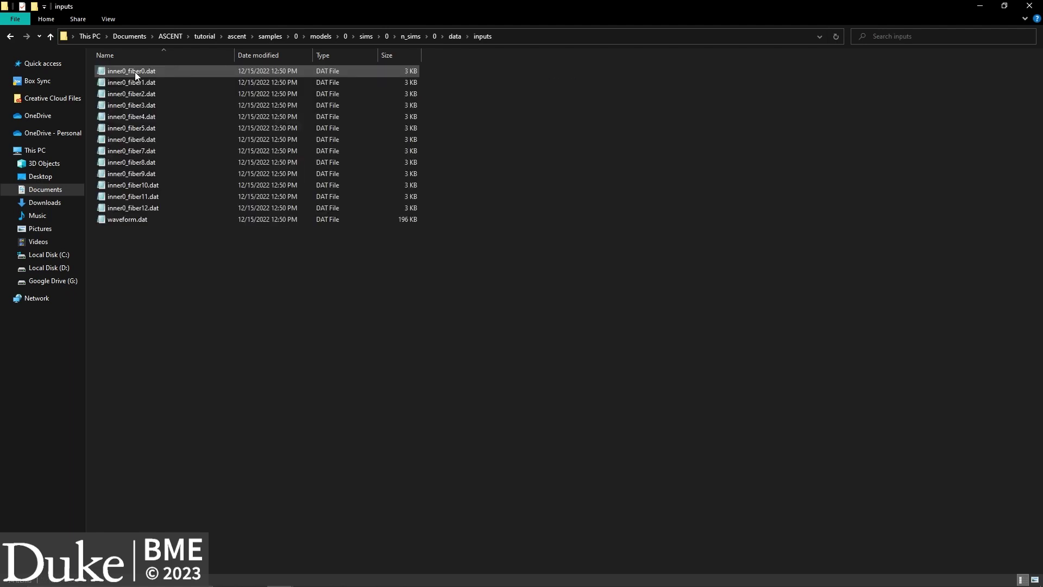
pyautogui.moveTo(209, 245); pyautogui.dragTo(191, 76)
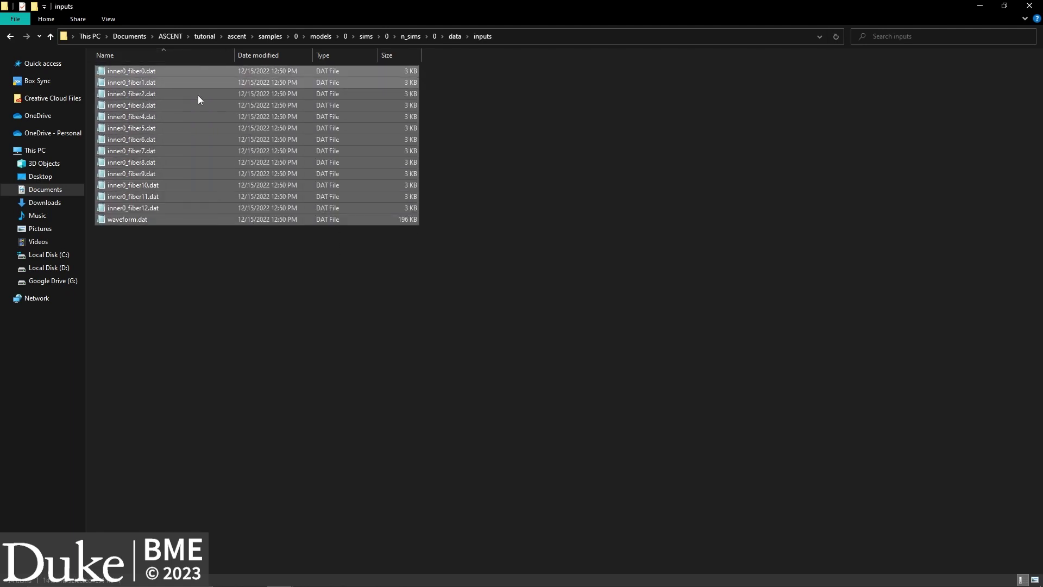
pyautogui.click(261, 304)
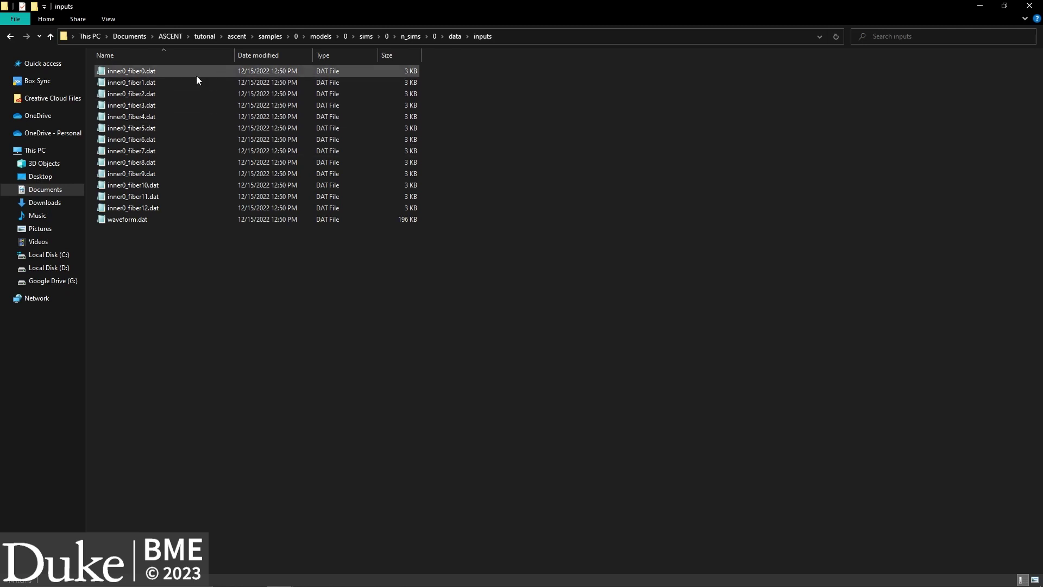
# Step: Go from the ascent folder to out\n_sims, showing the 0_0_0_0 folder
pyautogui.click(233, 36)
pyautogui.click(184, 154)
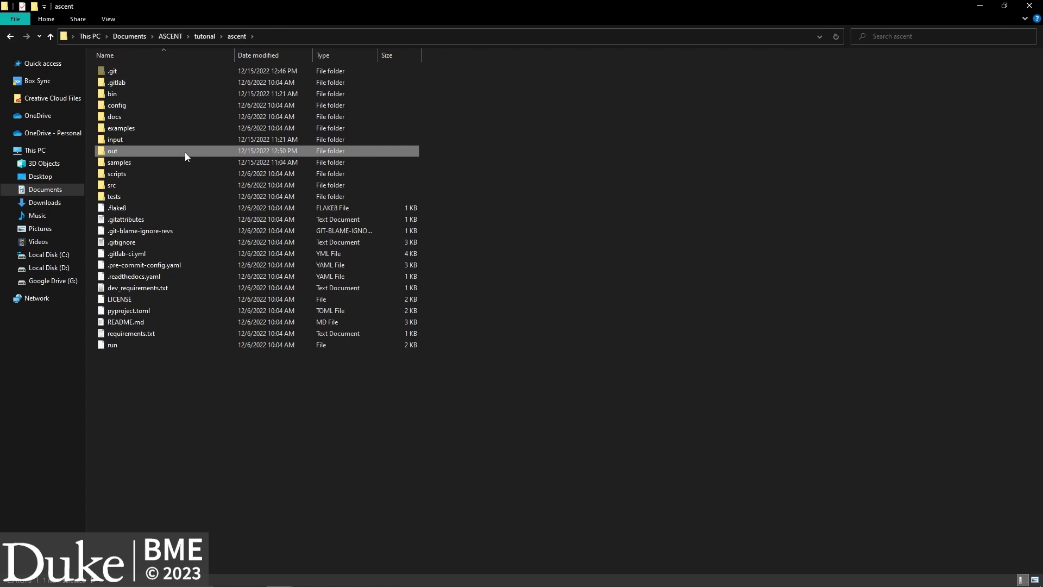
pyautogui.doubleClick(185, 153)
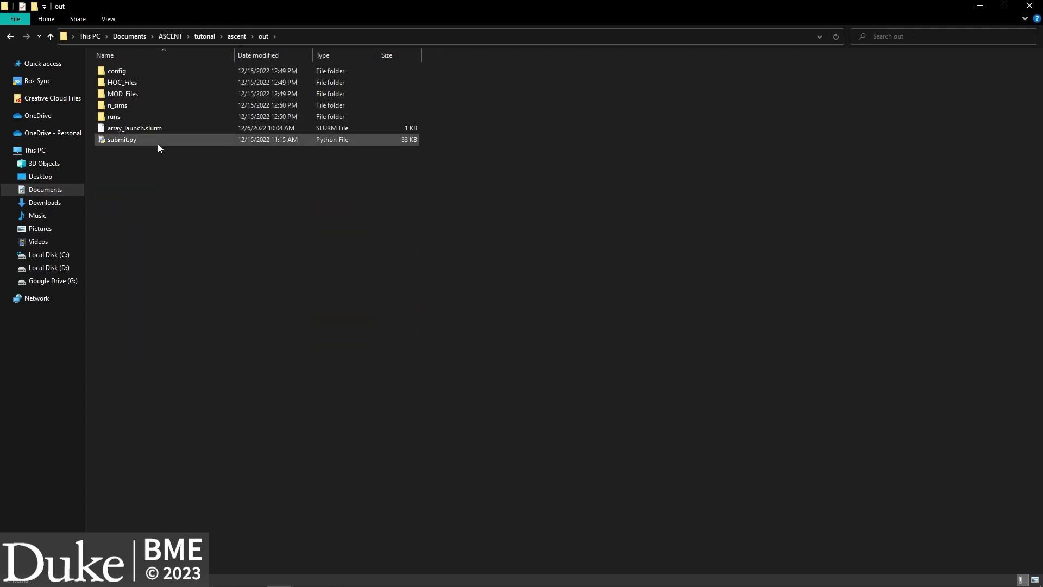
pyautogui.doubleClick(144, 105)
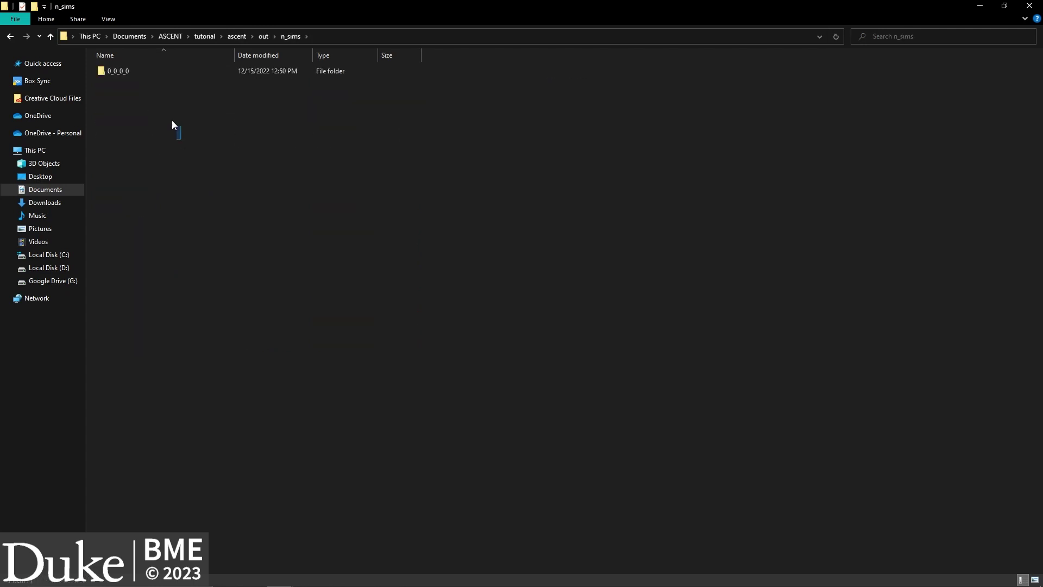
pyautogui.click(197, 136)
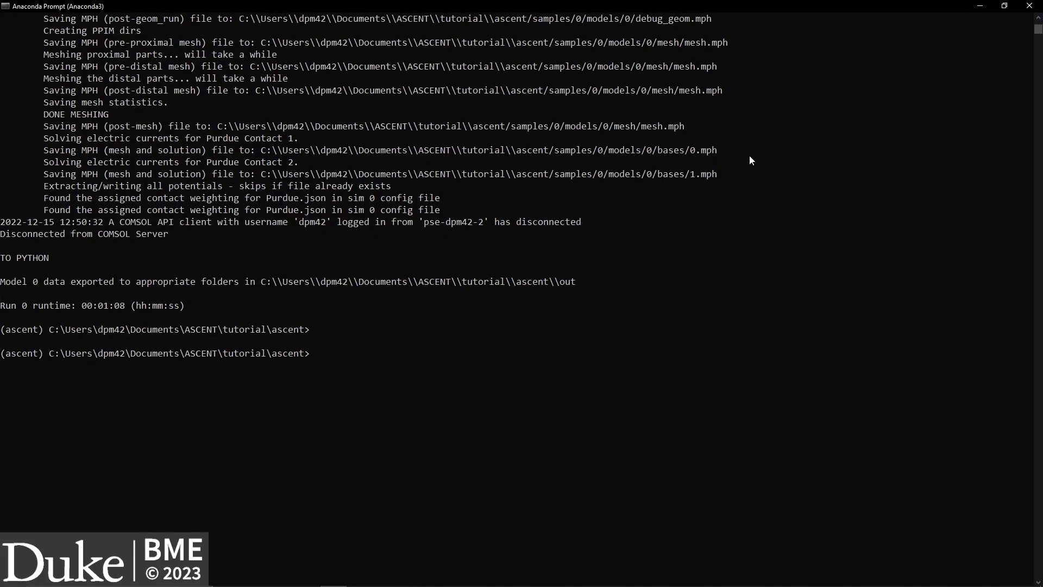
# Step: From the out folder, submit run 0 with 'python submit.py 0', confirming all 13 fiber simulations
pyautogui.click(748, 161)
pyautogui.write('cd out')
pyautogui.press('Return')
pyautogui.write('python submit.py 0')
pyautogui.press('Return')
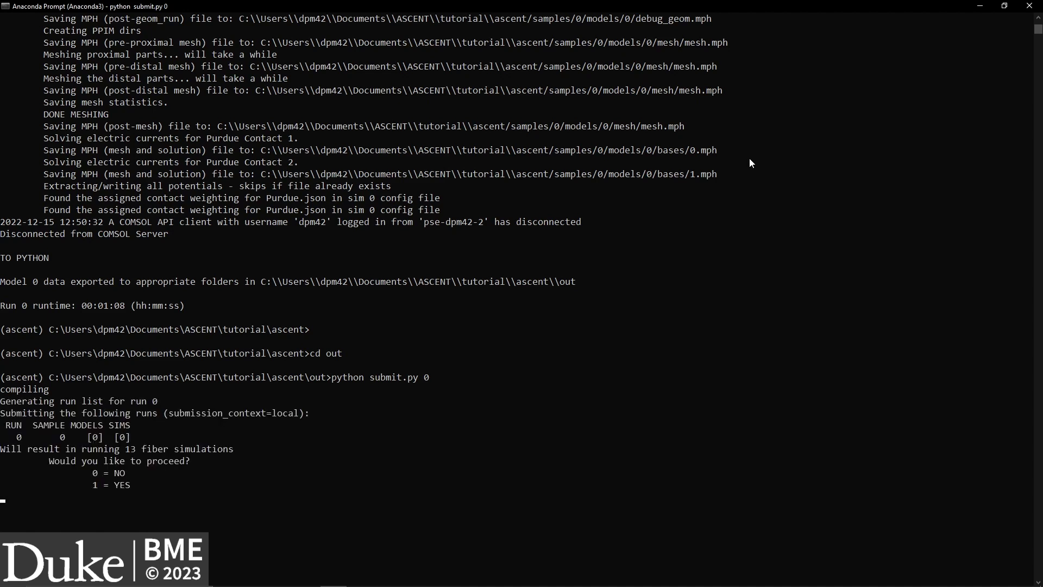
pyautogui.write('1')
pyautogui.press('Return')
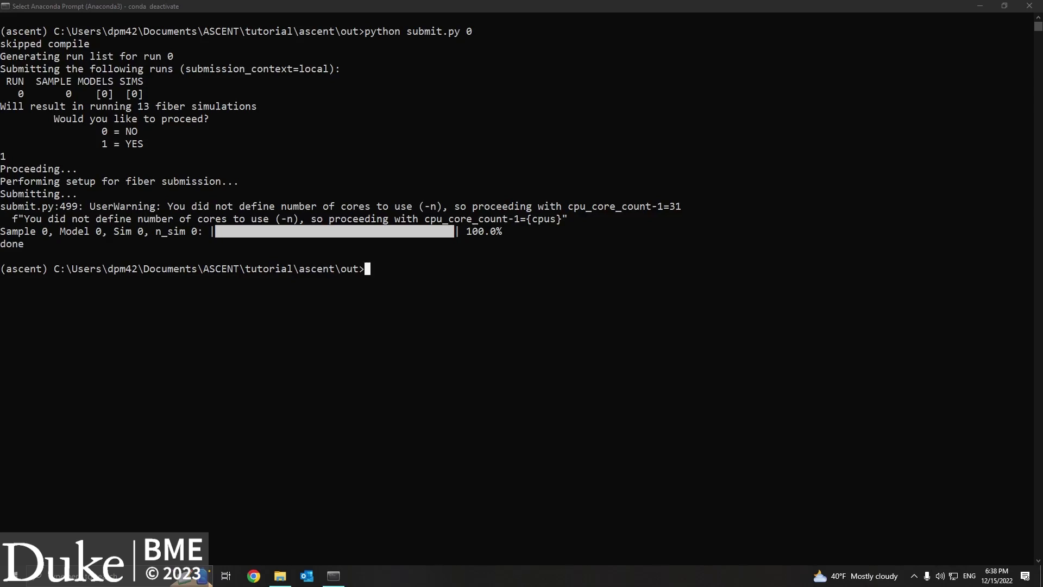
# Step: Return to the ascent folder and import the results with 'python run import_n_sims 0'
pyautogui.click(893, 355)
pyautogui.write('cd ..')
pyautogui.press('Return')
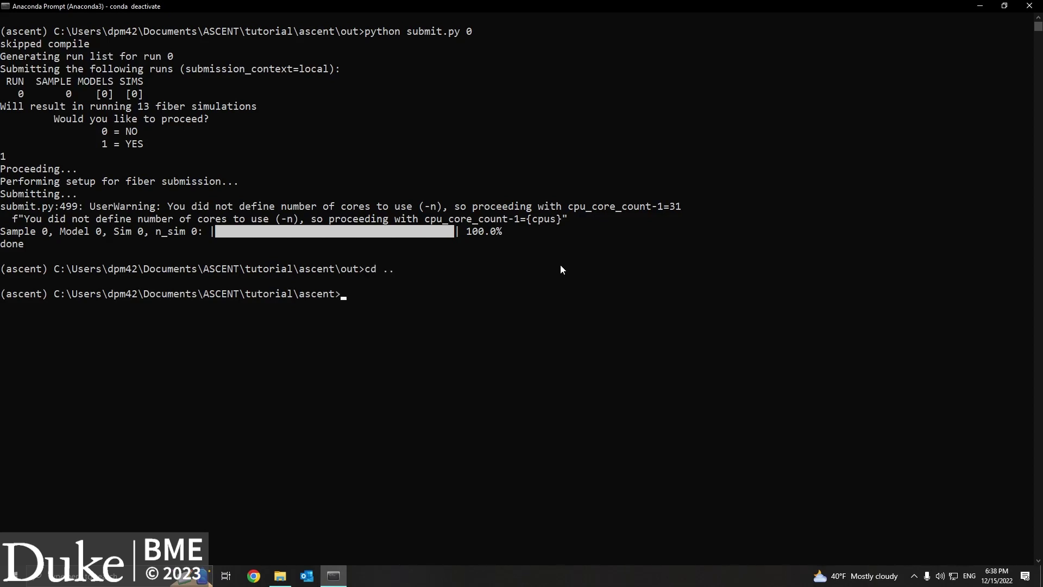
pyautogui.write('python run import_n_sims 0')
pyautogui.press('Return')
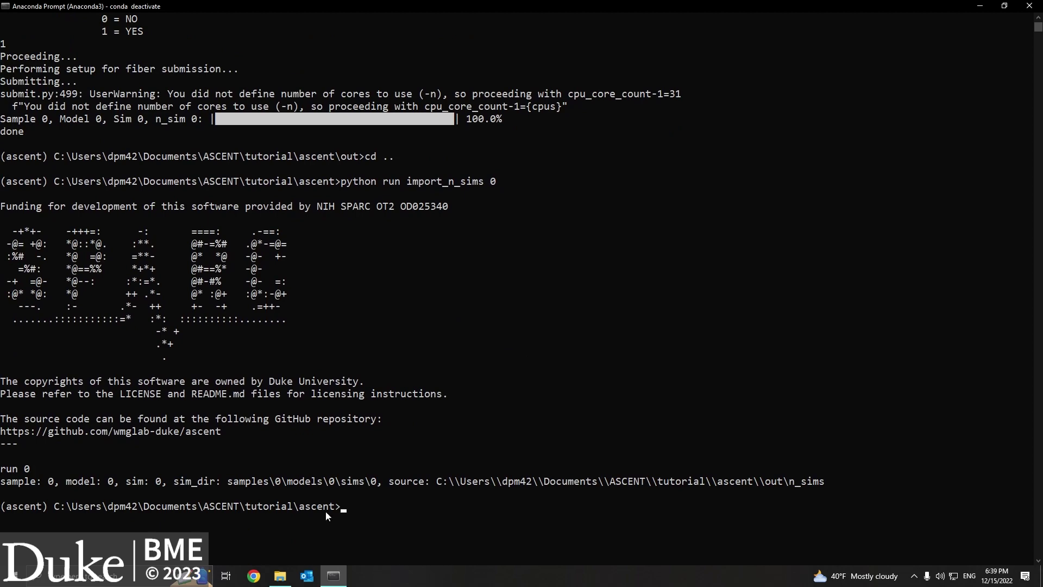
pyautogui.click(279, 576)
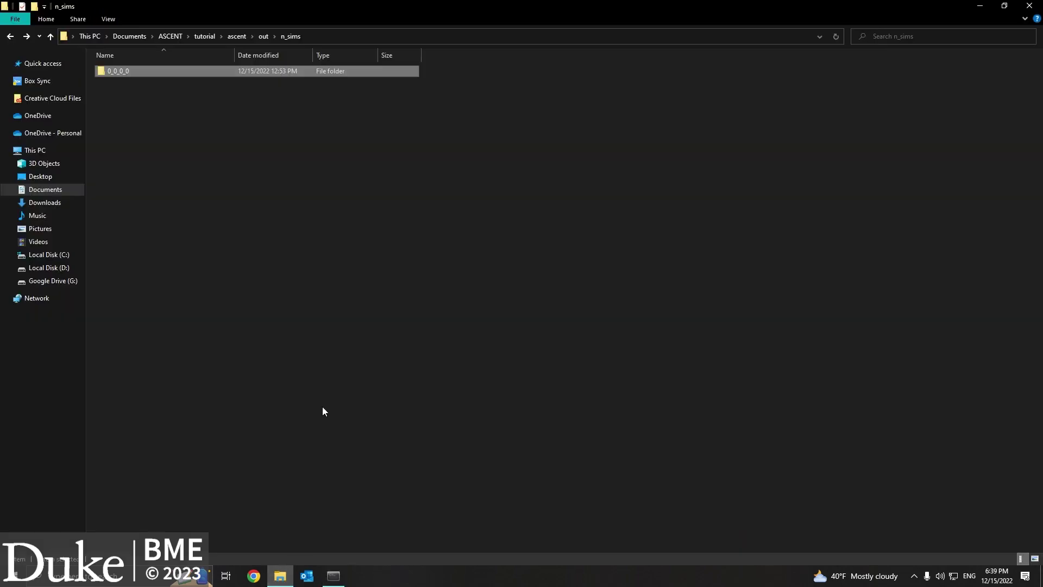
# Step: Browse to samples\0\models\0\sims\0\n_sims\0\data\outputs and review the 13 threshold files
pyautogui.click(236, 37)
pyautogui.doubleClick(132, 164)
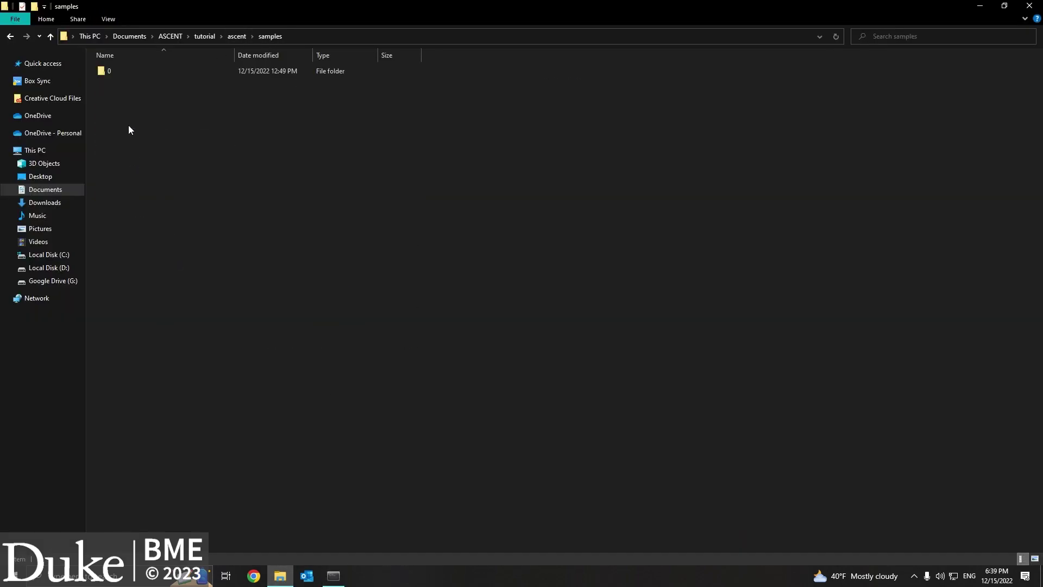
pyautogui.doubleClick(129, 70)
pyautogui.doubleClick(128, 70)
pyautogui.doubleClick(128, 71)
pyautogui.doubleClick(121, 96)
pyautogui.doubleClick(125, 73)
pyautogui.doubleClick(122, 83)
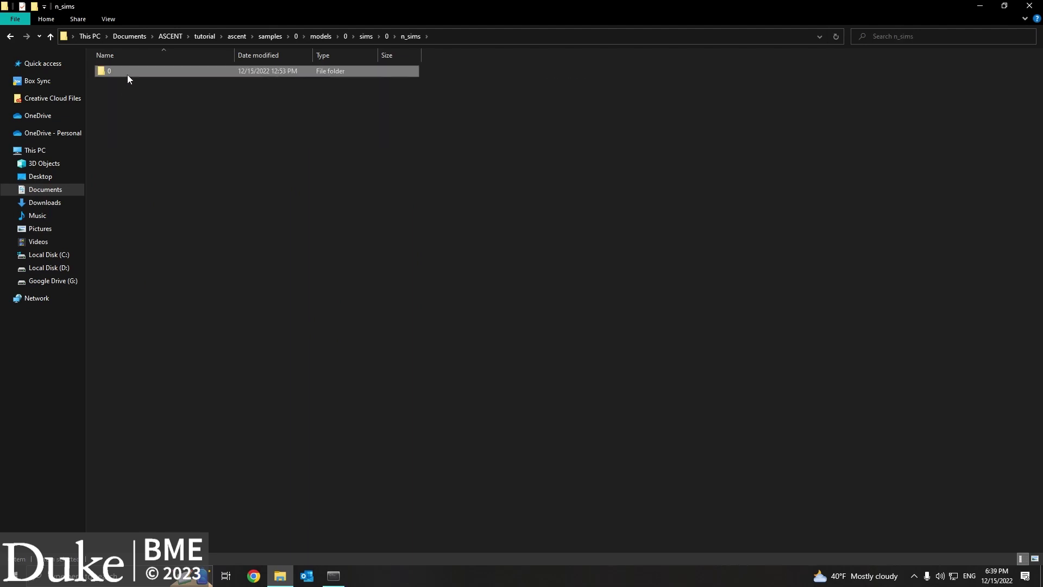
pyautogui.doubleClick(127, 74)
pyautogui.doubleClick(126, 72)
pyautogui.doubleClick(128, 82)
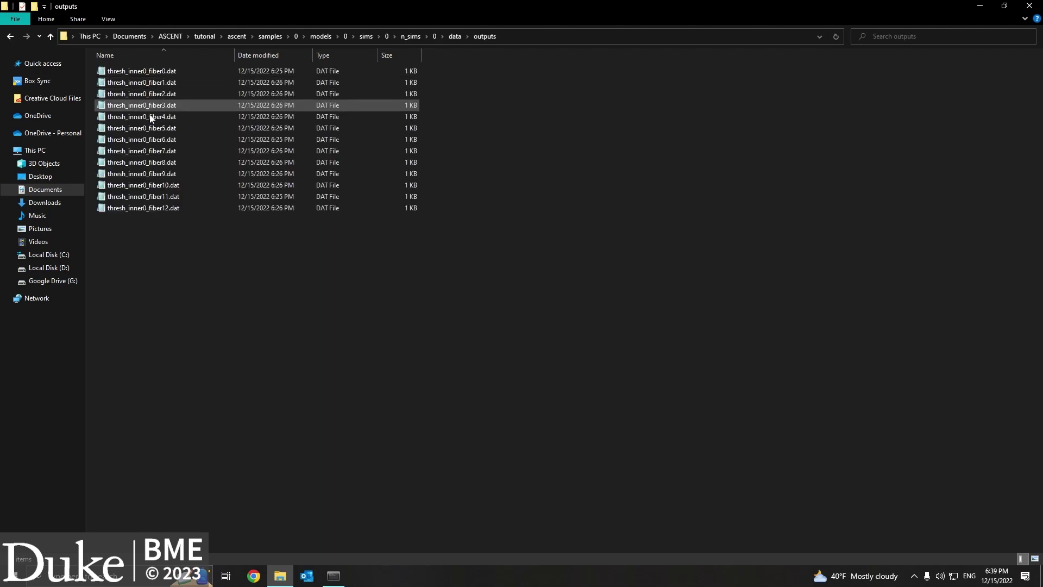
pyautogui.moveTo(225, 245); pyautogui.dragTo(212, 66)
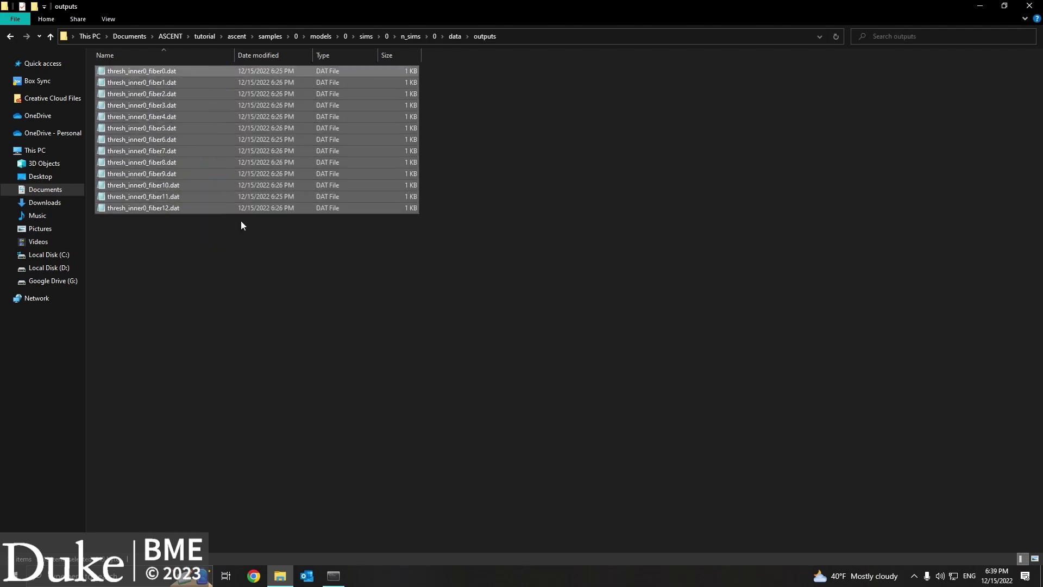
pyautogui.click(235, 325)
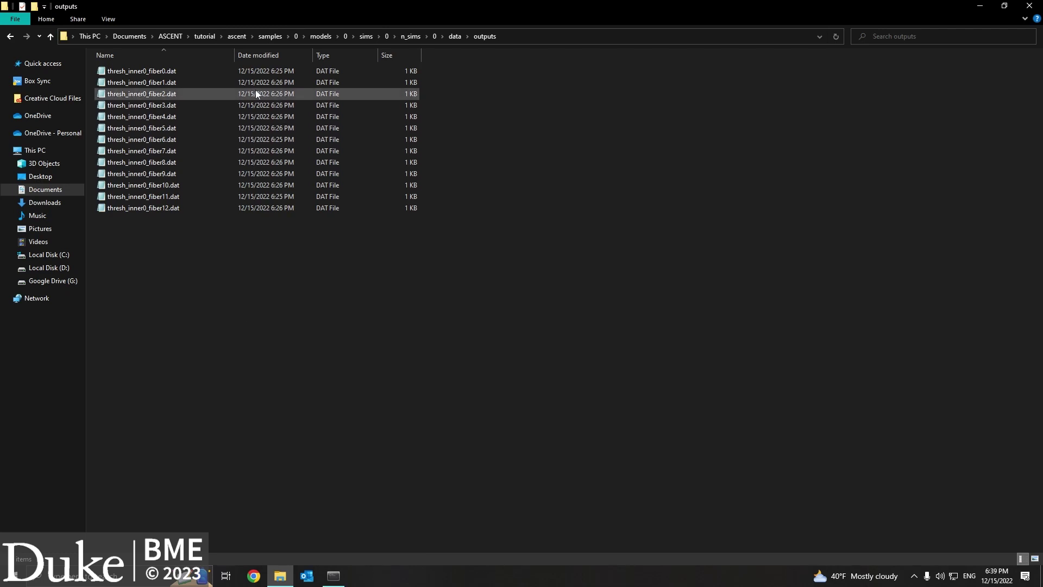
# Step: Open threshold_heatmap.py from the ascent\examples\analysis folder
pyautogui.click(237, 37)
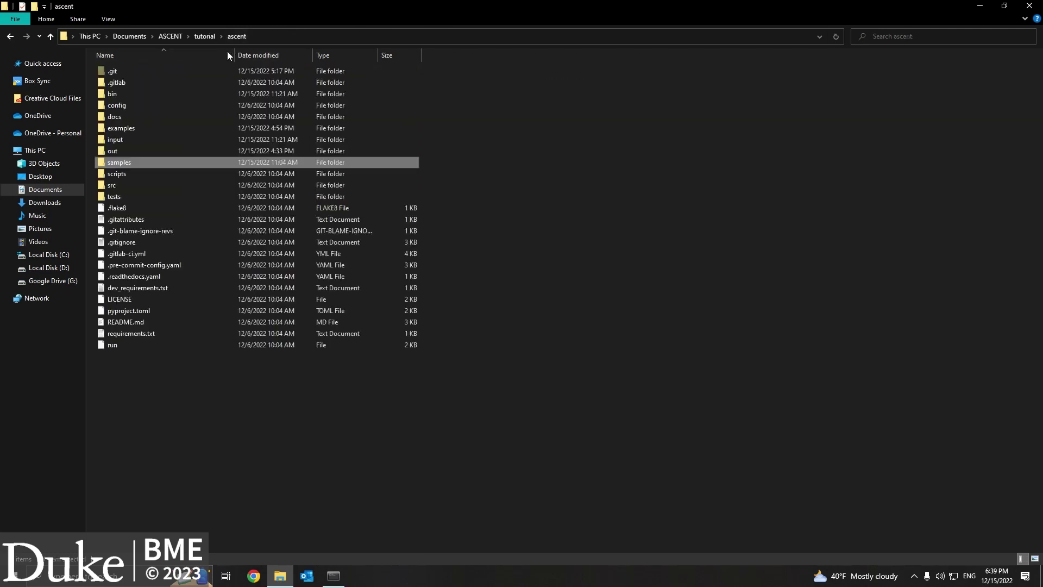
pyautogui.doubleClick(135, 128)
pyautogui.doubleClick(135, 70)
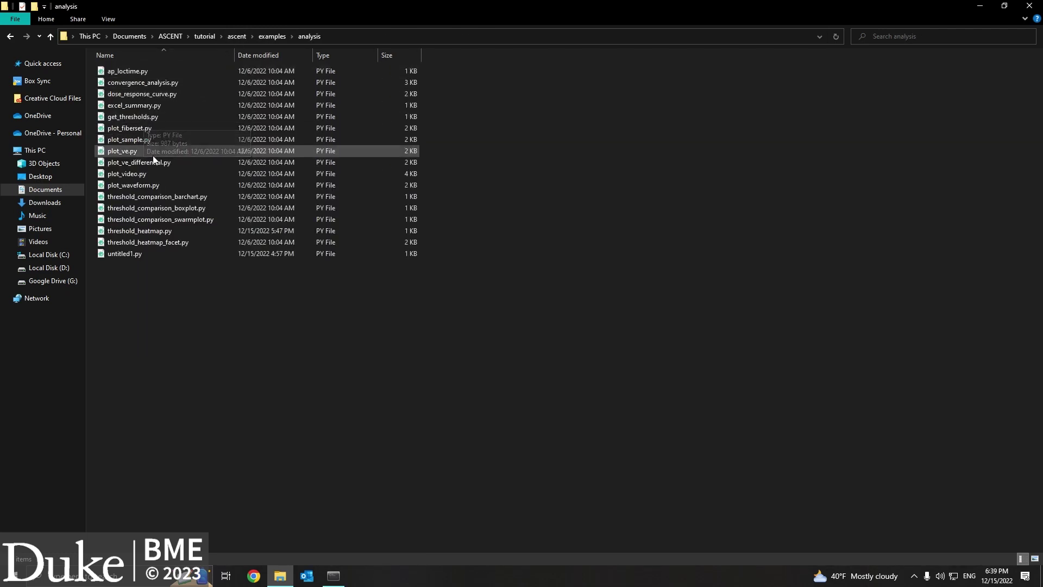
pyautogui.doubleClick(152, 233)
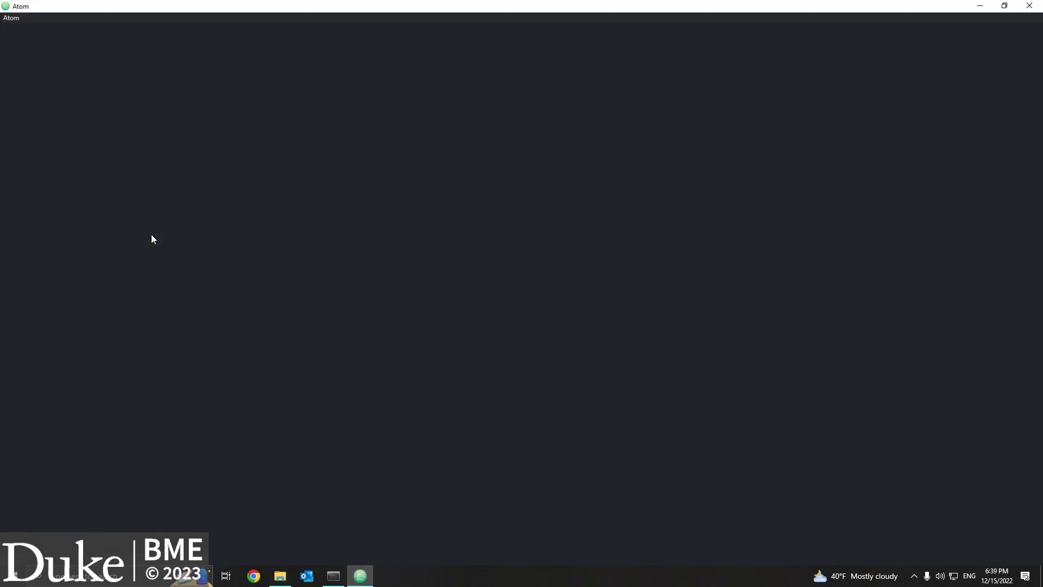
# Step: Highlight the sample, model and sim indices (0, 0, 0) and the threshold_heatmap.png output name
pyautogui.doubleClick(328, 286)
pyautogui.doubleClick(391, 285)
pyautogui.doubleClick(446, 285)
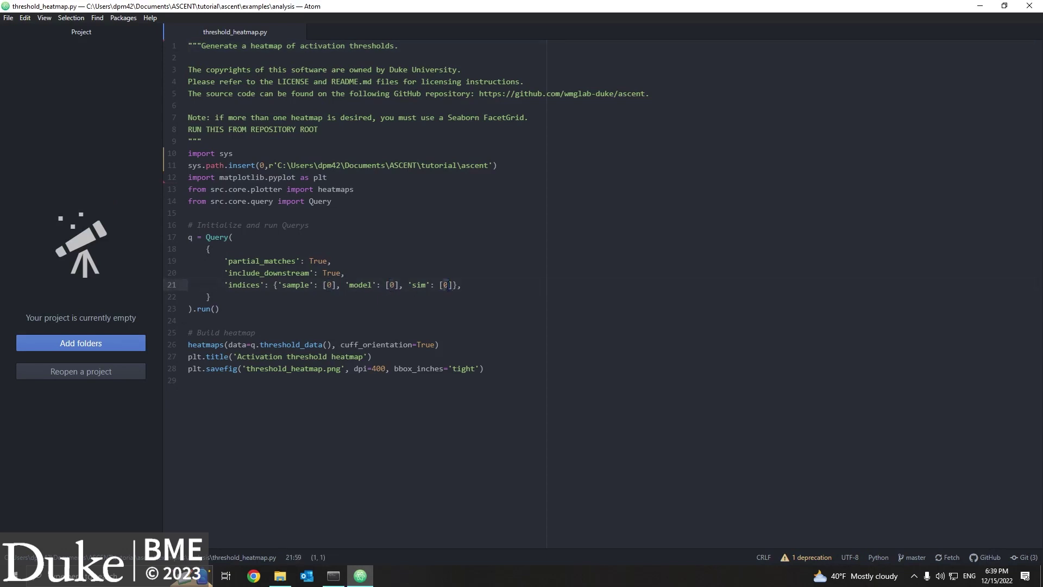
pyautogui.click(397, 394)
pyautogui.moveTo(344, 370); pyautogui.dragTo(246, 370)
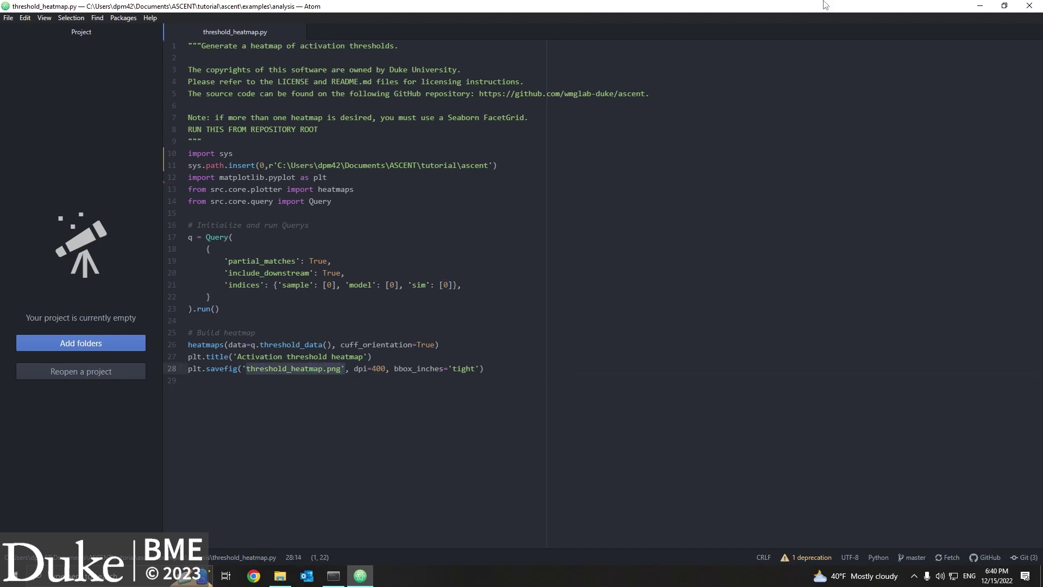
# Step: Close Atom and run 'python examples/analysis/threshold_heatmap.py' in Anaconda Prompt
pyautogui.click(1029, 5)
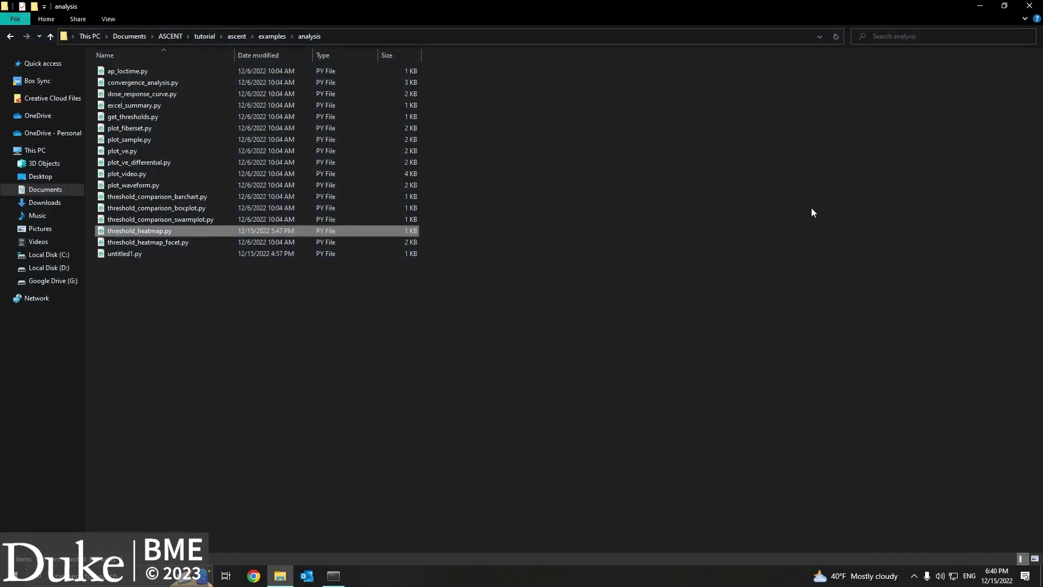
pyautogui.click(334, 576)
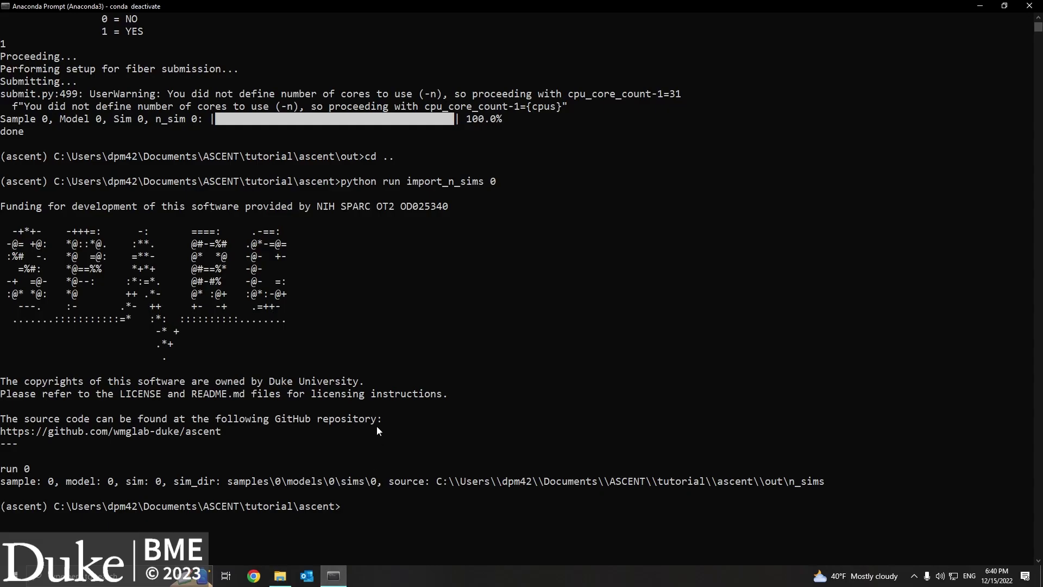
pyautogui.scroll(-9, 380, 431)
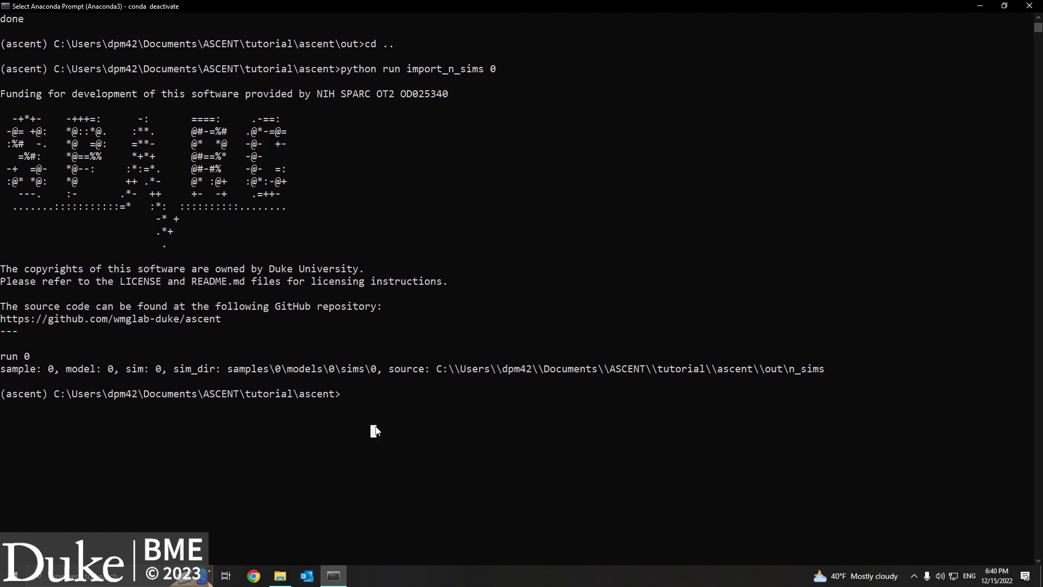
pyautogui.write('python ')
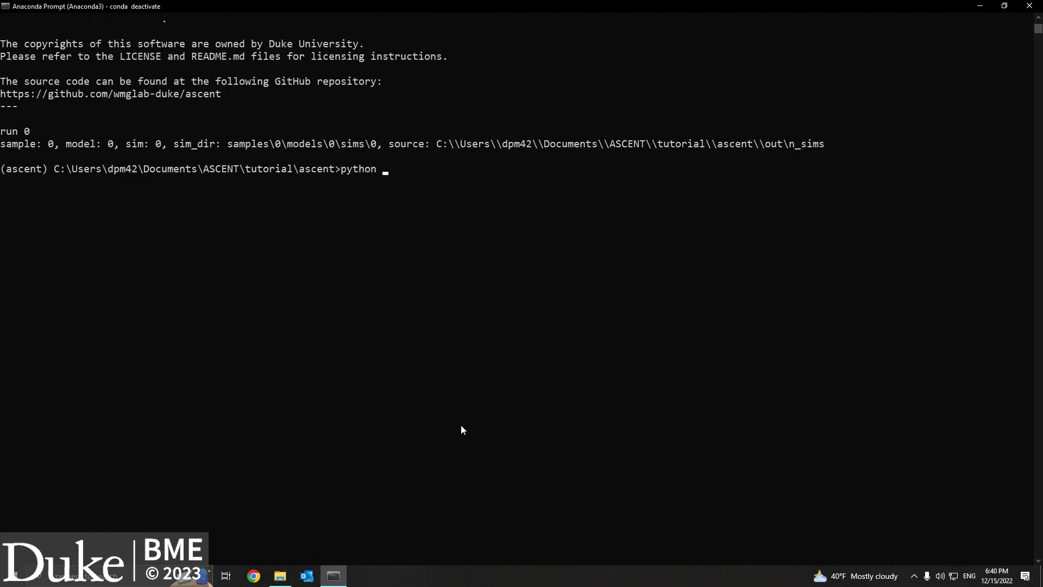
pyautogui.write('examples/analysis/thres')
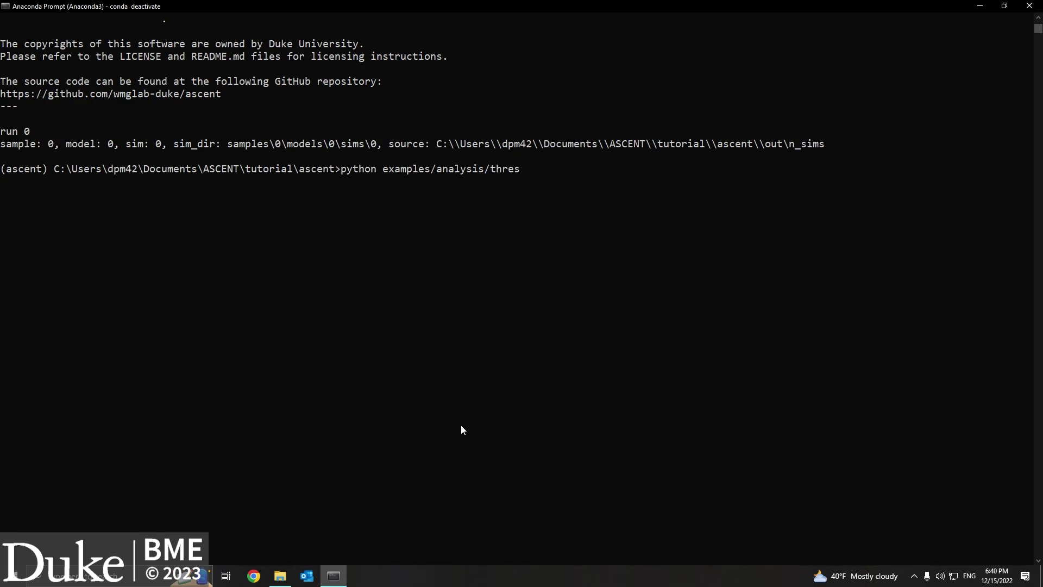
pyautogui.write('hold_heatmap.py')
pyautogui.press('Return')
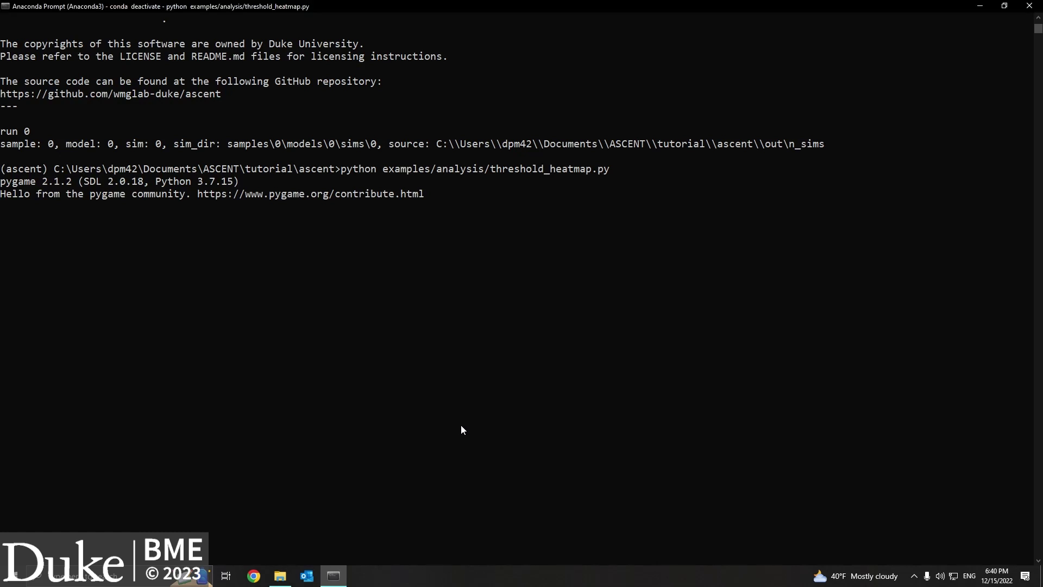
# Step: Open threshold_heatmap.png from the ascent folder in Photos, view the heatmap, then close it
pyautogui.click(278, 567)
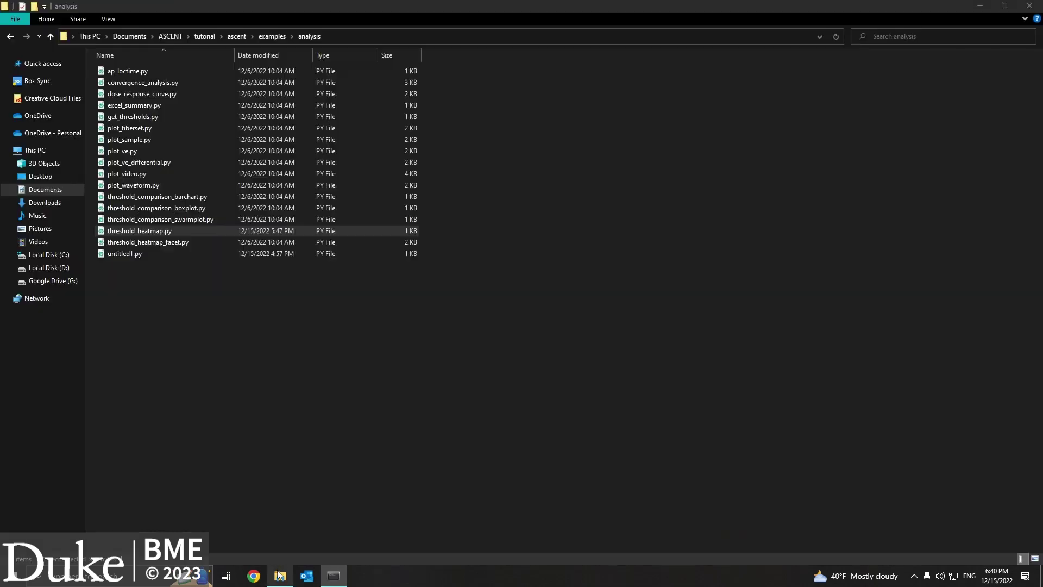
pyautogui.click(240, 38)
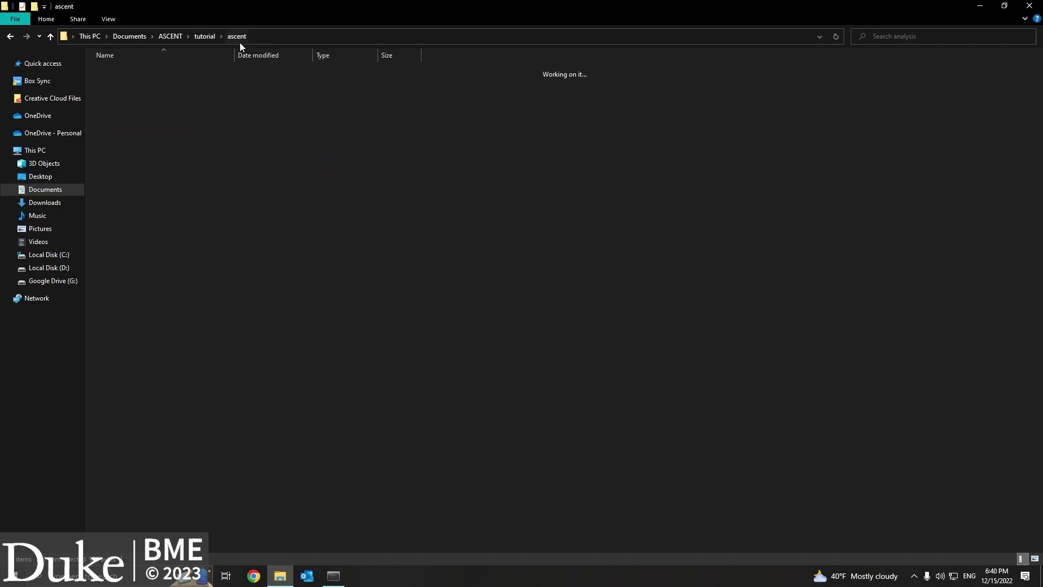
pyautogui.doubleClick(164, 354)
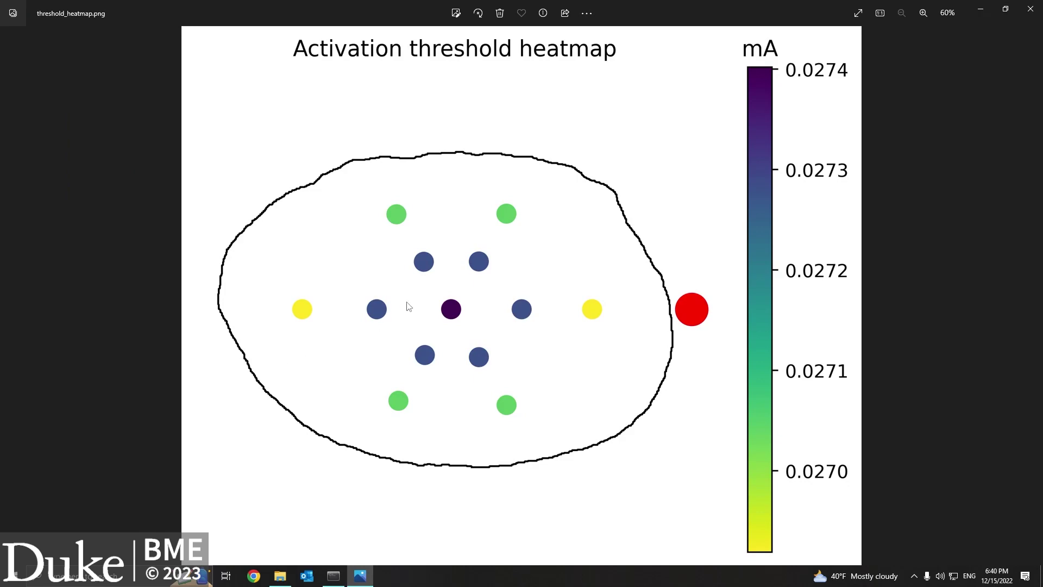
pyautogui.click(1032, 7)
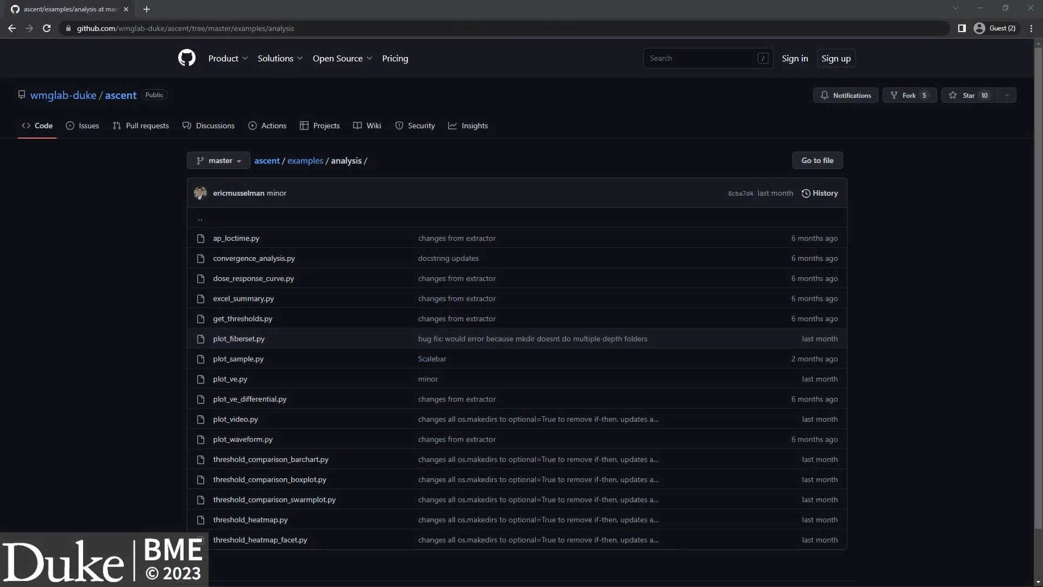